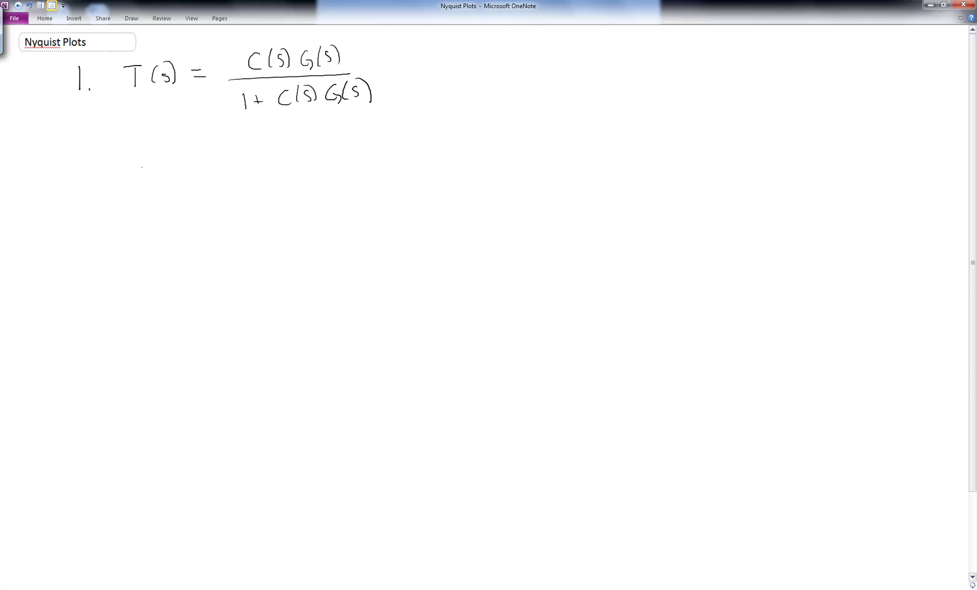
Handwrite '⇒ 1 + C(s)G(s) = 0 = 1 + KL(s)' below step 1
left_click_drag(105, 155, 120, 153)
left_click_drag(105, 161, 123, 164)
mouse_move(178, 138)
left_mouse_down()
mouse_move(180, 154)
mouse_move(199, 151)
left_mouse_up()
left_click_drag(195, 145, 237, 152)
left_click_drag(246, 133, 242, 151)
mouse_move(258, 138)
left_mouse_down()
mouse_move(250, 150)
mouse_move(285, 144)
left_mouse_up()
mouse_move(291, 129)
left_mouse_down()
mouse_move(288, 147)
mouse_move(346, 142)
left_mouse_up()
left_click_drag(362, 135, 390, 137)
mouse_move(382, 141)
left_mouse_down()
mouse_move(406, 150)
mouse_move(428, 142)
left_mouse_up()
left_click_drag(425, 137, 495, 142)
mouse_move(503, 122)
left_mouse_down()
mouse_move(500, 140)
mouse_move(520, 141)
left_mouse_up()
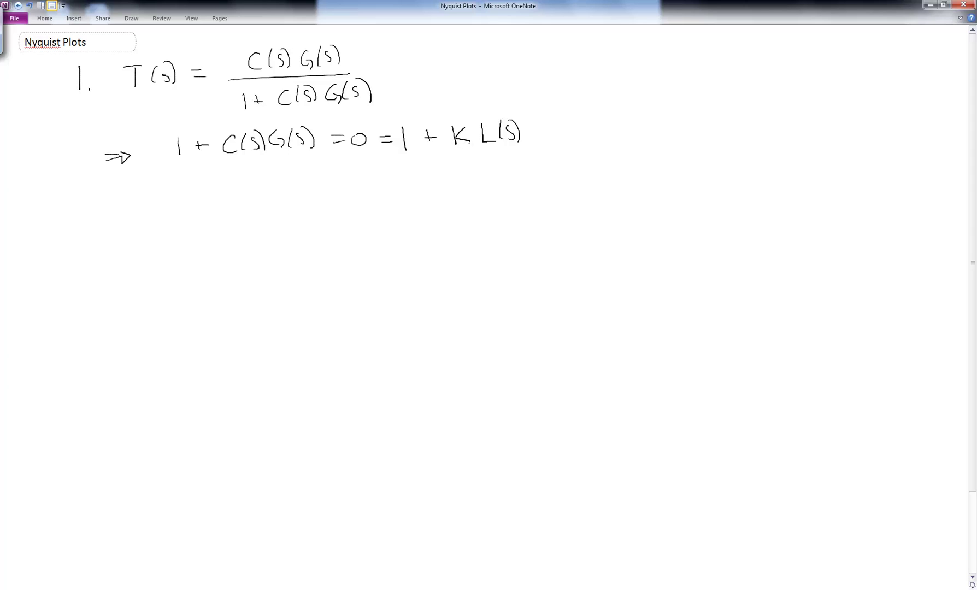
Add a '// G(s)' note to the upper right and begin numbering step 2
left_click_drag(516, 91, 511, 103)
left_click_drag(533, 69, 528, 90)
mouse_move(538, 66)
left_mouse_down()
mouse_move(535, 84)
mouse_move(552, 85)
left_mouse_up()
mouse_move(75, 212)
left_mouse_down()
mouse_move(74, 225)
mouse_move(85, 226)
left_mouse_up()
Handwrite '2. K = const. let s = jω'
left_click(93, 225)
mouse_move(127, 205)
left_mouse_down()
mouse_move(128, 221)
mouse_move(142, 221)
left_mouse_up()
left_click_drag(151, 211, 159, 218)
mouse_move(174, 211)
left_mouse_down()
mouse_move(174, 219)
mouse_move(186, 212)
left_mouse_up()
left_click(205, 217)
left_click_drag(192, 217, 206, 218)
mouse_move(217, 209)
left_mouse_down()
mouse_move(208, 217)
mouse_move(225, 214)
left_mouse_up()
left_click_drag(220, 211, 233, 208)
left_click(251, 204)
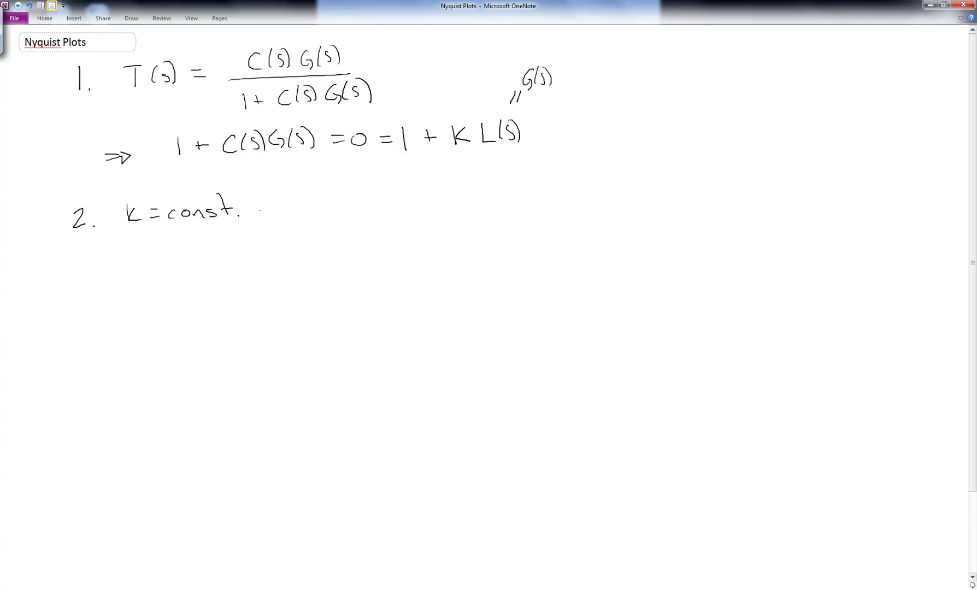
left_click_drag(265, 198, 266, 214)
left_click_drag(268, 210, 297, 214)
left_click_drag(290, 207, 330, 213)
left_click_drag(350, 205, 363, 209)
left_click_drag(376, 200, 378, 218)
left_click_drag(388, 196, 407, 196)
Write 'vary ω from 0 → ∞' on the next line
left_click_drag(129, 254, 156, 268)
left_click_drag(159, 267, 184, 264)
left_click_drag(191, 256, 183, 276)
left_click_drag(242, 252, 309, 253)
left_click_drag(309, 257, 327, 251)
left_click_drag(329, 257, 405, 244)
left_click_drag(427, 249, 450, 249)
mouse_move(448, 244)
left_mouse_down()
mouse_move(450, 253)
mouse_move(485, 247)
left_mouse_up()
Handwrite step '3. plot the KL(jω) for ω = 0 → ∞'
left_click(97, 330)
mouse_move(77, 310)
left_mouse_down()
mouse_move(76, 329)
mouse_move(141, 320)
left_mouse_up()
left_click_drag(159, 321, 170, 322)
mouse_move(164, 318)
left_mouse_down()
mouse_move(230, 322)
mouse_move(237, 308)
left_mouse_up()
left_click_drag(238, 304, 261, 317)
left_click(264, 317)
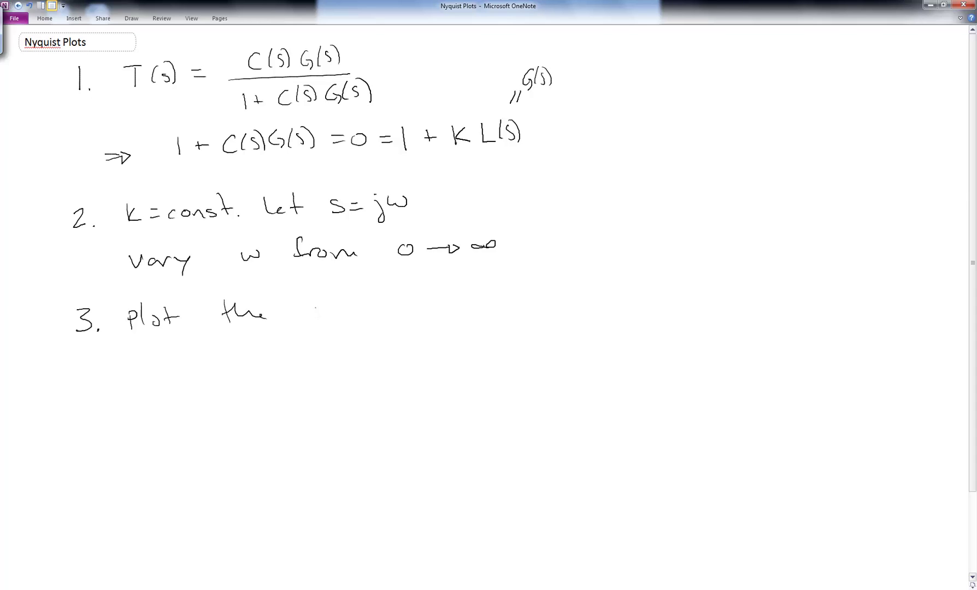
mouse_move(314, 301)
left_mouse_down()
mouse_move(316, 322)
mouse_move(360, 315)
left_mouse_up()
mouse_move(372, 303)
left_mouse_down()
mouse_move(381, 327)
mouse_move(402, 302)
left_mouse_up()
left_click(420, 314)
mouse_move(405, 291)
left_mouse_down()
mouse_move(409, 316)
mouse_move(447, 311)
left_mouse_up()
left_click_drag(450, 306, 552, 299)
left_click_drag(541, 304, 573, 291)
mouse_move(592, 295)
left_mouse_down()
mouse_move(653, 290)
mouse_move(624, 294)
left_mouse_up()
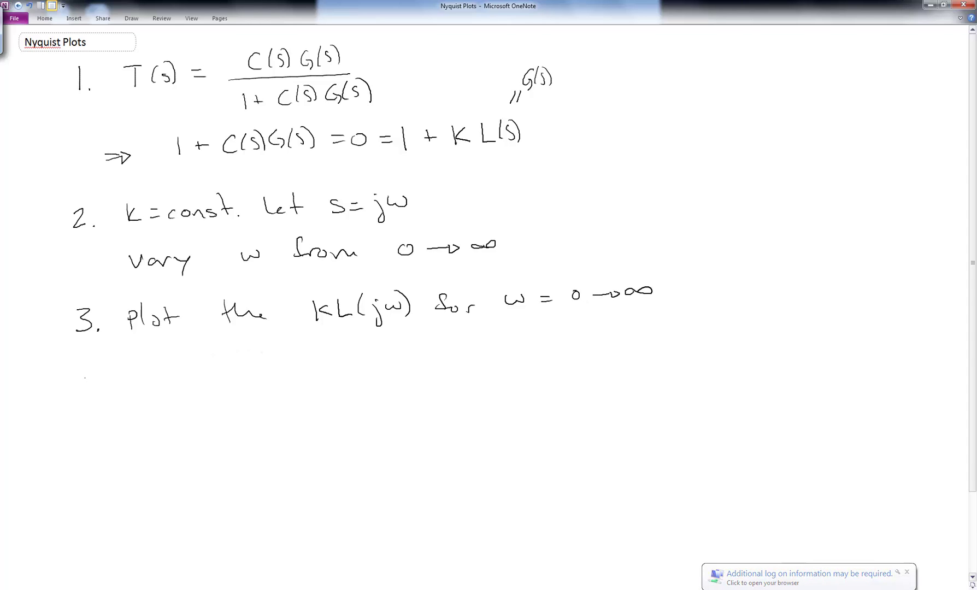
Handwrite '4. Notice ω → -∞ → 0, L(-jω) = L(jω)*'
mouse_move(79, 372)
left_mouse_down()
mouse_move(75, 384)
mouse_move(89, 384)
left_mouse_up()
mouse_move(86, 373)
left_mouse_down()
mouse_move(86, 398)
mouse_move(138, 369)
mouse_move(162, 391)
left_mouse_up()
left_click(94, 391)
mouse_move(159, 382)
left_mouse_down()
mouse_move(171, 380)
mouse_move(174, 394)
left_mouse_up()
left_click_drag(188, 380, 211, 389)
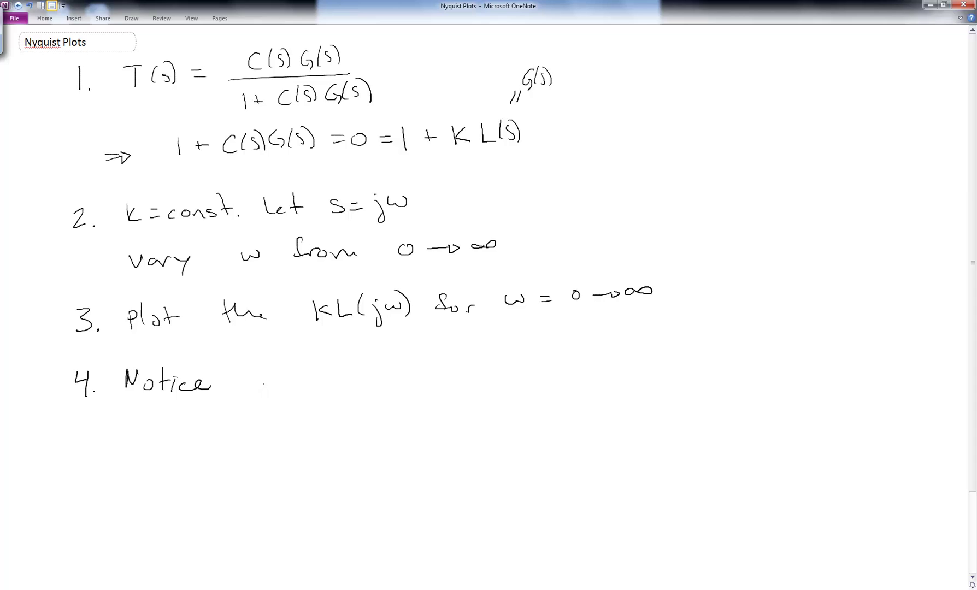
mouse_move(251, 378)
left_mouse_down()
mouse_move(267, 389)
mouse_move(272, 377)
mouse_move(308, 389)
mouse_move(388, 384)
left_mouse_up()
left_click_drag(385, 379, 474, 385)
mouse_move(484, 365)
left_mouse_down()
mouse_move(482, 387)
mouse_move(502, 395)
mouse_move(525, 372)
left_mouse_up()
mouse_move(534, 367)
left_mouse_down()
mouse_move(536, 391)
mouse_move(568, 374)
left_mouse_up()
left_click_drag(556, 381, 614, 385)
left_click_drag(625, 375, 624, 389)
left_click_drag(636, 374, 656, 371)
mouse_move(649, 361)
left_mouse_down()
mouse_move(659, 391)
mouse_move(669, 366)
left_mouse_up()
Write 'so for ω = -∞ → 0 mirrored in Re axis' beneath it
left_click_drag(205, 419, 197, 429)
mouse_move(213, 422)
left_mouse_down()
mouse_move(261, 429)
mouse_move(270, 410)
left_mouse_up()
left_click_drag(272, 422, 295, 420)
mouse_move(323, 419)
left_mouse_down()
mouse_move(331, 428)
mouse_move(371, 421)
left_mouse_up()
left_click(358, 423)
left_click_drag(360, 427, 389, 425)
left_click_drag(393, 425, 442, 424)
mouse_move(442, 420)
left_mouse_down()
mouse_move(527, 430)
mouse_move(559, 421)
left_mouse_up()
left_click_drag(567, 421, 589, 422)
mouse_move(592, 425)
left_mouse_down()
mouse_move(611, 426)
mouse_move(618, 412)
mouse_move(643, 428)
left_mouse_up()
mouse_move(648, 428)
left_mouse_down()
mouse_move(769, 418)
mouse_move(770, 427)
left_mouse_up()
left_click_drag(771, 419, 761, 428)
left_click_drag(776, 421, 784, 429)
Handwrite '5. Notice curve generated' below step 4
mouse_move(83, 474)
left_mouse_down()
mouse_move(92, 488)
mouse_move(80, 488)
left_mouse_up()
left_click_drag(85, 474, 159, 476)
mouse_move(173, 463)
left_mouse_down()
mouse_move(175, 482)
mouse_move(179, 471)
left_mouse_up()
left_click_drag(183, 476, 184, 483)
mouse_move(200, 477)
left_mouse_down()
mouse_move(191, 484)
mouse_move(276, 483)
left_mouse_up()
mouse_move(279, 484)
left_mouse_down()
mouse_move(305, 474)
mouse_move(362, 487)
mouse_move(355, 499)
left_mouse_up()
left_click_drag(372, 479, 400, 481)
mouse_move(402, 479)
left_mouse_down()
mouse_move(430, 479)
mouse_move(466, 454)
left_mouse_up()
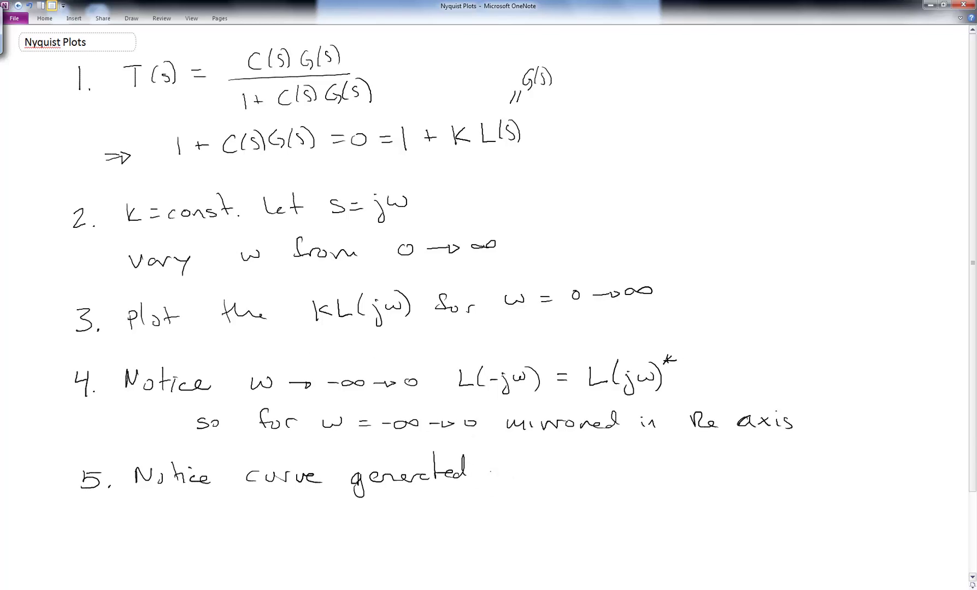
Continue step 5 with '→ gives the magnitude & phase'
mouse_move(492, 472)
left_mouse_down()
mouse_move(527, 476)
mouse_move(529, 488)
left_mouse_up()
mouse_move(547, 470)
left_mouse_down()
mouse_move(549, 482)
mouse_move(598, 469)
mouse_move(588, 479)
left_mouse_up()
mouse_move(635, 456)
left_mouse_down()
mouse_move(636, 476)
mouse_move(651, 463)
left_mouse_up()
mouse_move(650, 456)
left_mouse_down()
mouse_move(675, 477)
mouse_move(729, 475)
left_mouse_up()
mouse_move(738, 470)
left_mouse_down()
mouse_move(754, 487)
mouse_move(788, 470)
left_mouse_up()
left_click(765, 474)
mouse_move(797, 449)
left_mouse_down()
mouse_move(800, 476)
mouse_move(817, 475)
left_mouse_up()
mouse_move(825, 468)
left_mouse_down()
mouse_move(834, 456)
mouse_move(847, 473)
mouse_move(913, 483)
mouse_move(914, 474)
left_mouse_up()
mouse_move(925, 457)
left_mouse_down()
mouse_move(941, 479)
mouse_move(960, 484)
left_mouse_up()
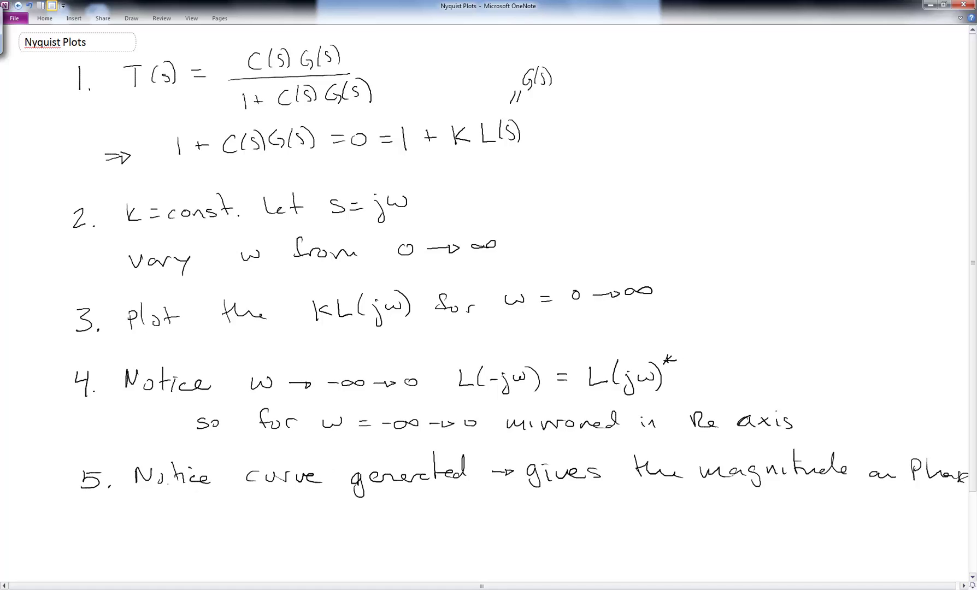
Finish step 5 with 'of KL(jω) @ each point ω'
left_click_drag(178, 509, 176, 510)
mouse_move(190, 520)
left_mouse_down()
mouse_move(200, 499)
mouse_move(266, 517)
left_mouse_up()
mouse_move(270, 500)
left_mouse_down()
mouse_move(266, 513)
mouse_move(284, 512)
left_mouse_up()
mouse_move(297, 497)
left_mouse_down()
mouse_move(290, 519)
mouse_move(301, 528)
mouse_move(330, 508)
mouse_move(396, 519)
mouse_move(392, 504)
mouse_move(451, 517)
left_mouse_up()
mouse_move(464, 496)
left_mouse_down()
mouse_move(475, 514)
mouse_move(527, 526)
left_mouse_up()
left_click_drag(524, 504, 544, 506)
mouse_move(556, 505)
left_mouse_down()
mouse_move(556, 514)
mouse_move(568, 504)
mouse_move(574, 513)
left_mouse_up()
mouse_move(583, 491)
left_mouse_down()
mouse_move(584, 514)
mouse_move(570, 498)
mouse_move(653, 506)
left_mouse_up()
left_click_drag(657, 509, 658, 510)
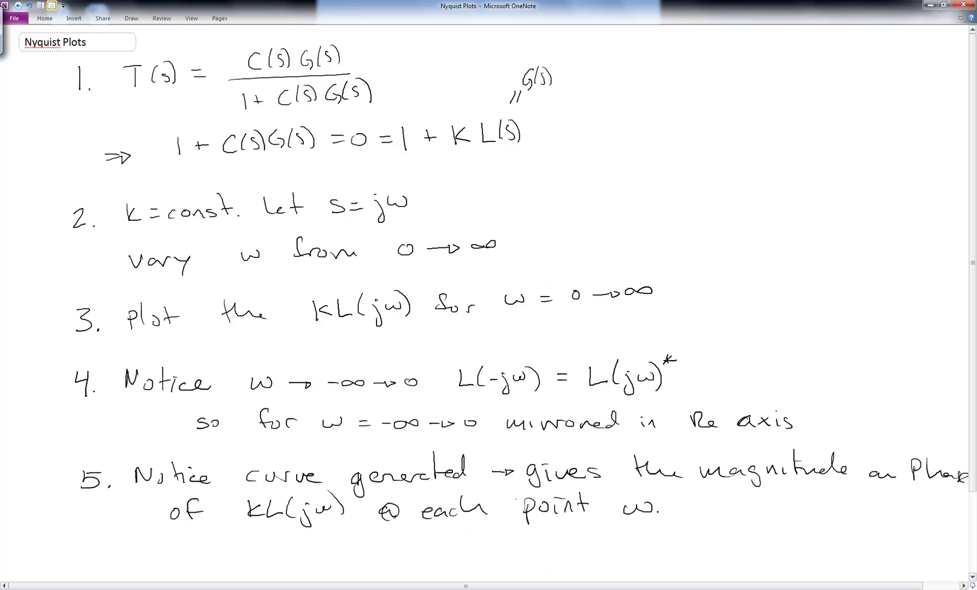
Write an underlined 'Polar Plot' heading on the right
mouse_move(624, 164)
left_mouse_down()
mouse_move(689, 176)
mouse_move(668, 184)
left_mouse_up()
left_click_drag(709, 155, 725, 180)
left_click_drag(736, 169, 747, 177)
left_click_drag(741, 168, 754, 167)
left_click_drag(623, 202, 739, 195)
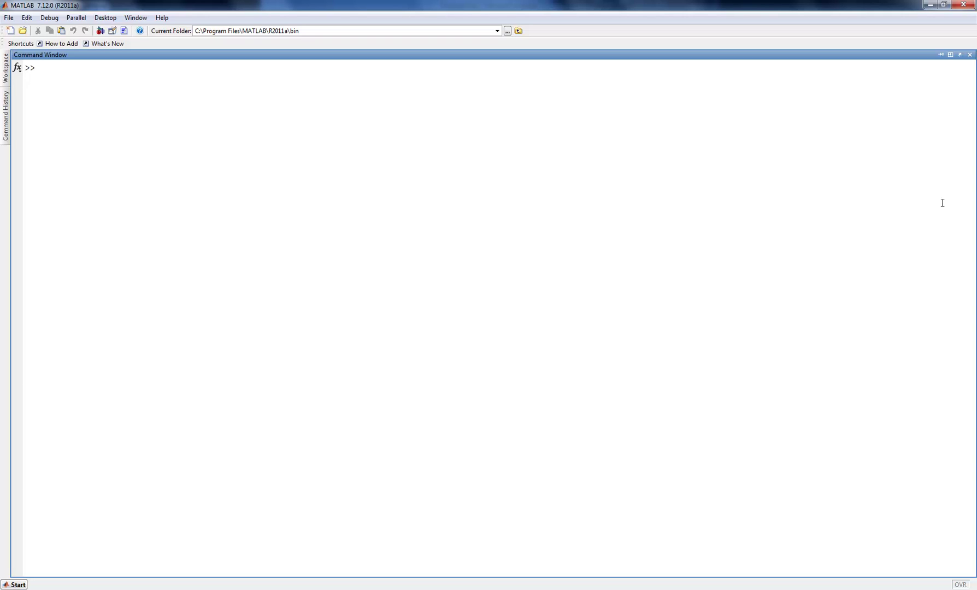
Define L = tf(1, [1 1 0]) and plot it with nyquist(L)
type("= tf(1, [1 1 0])")
key("Return")
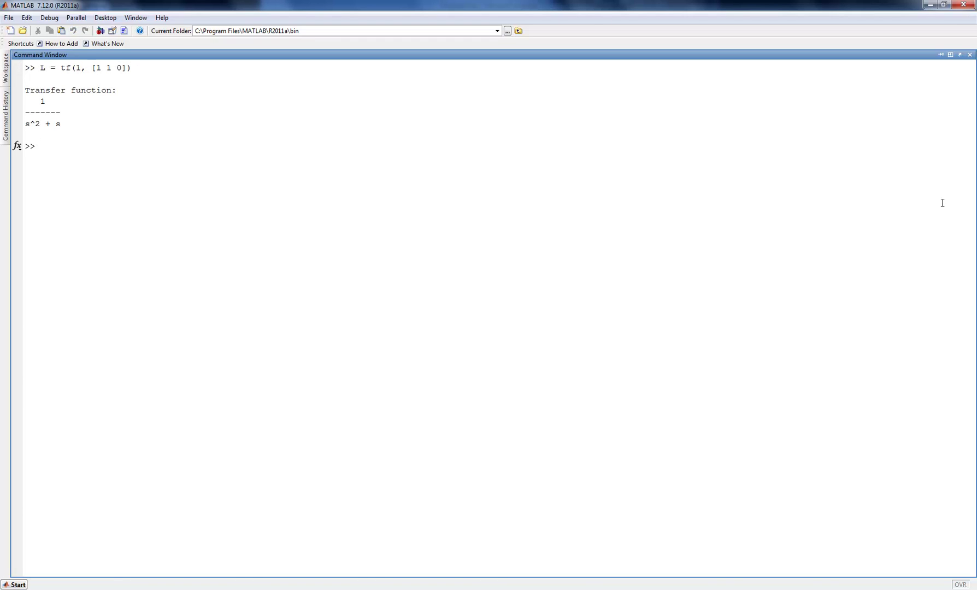
type("nyquist(L)")
key("Return")
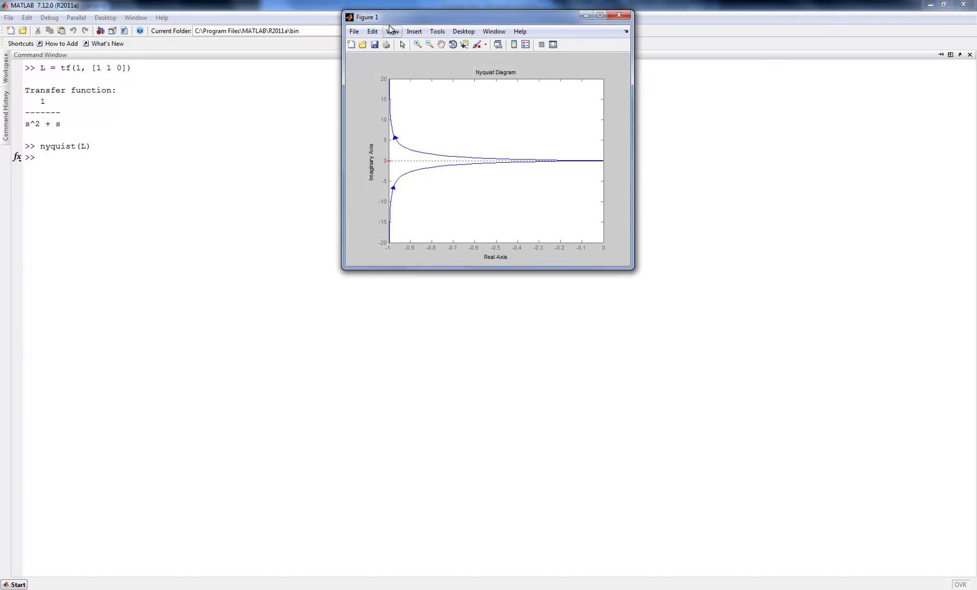
Move Figure 1 left beside the command output and resize it larger
left_click_drag(446, 19, 300, 65)
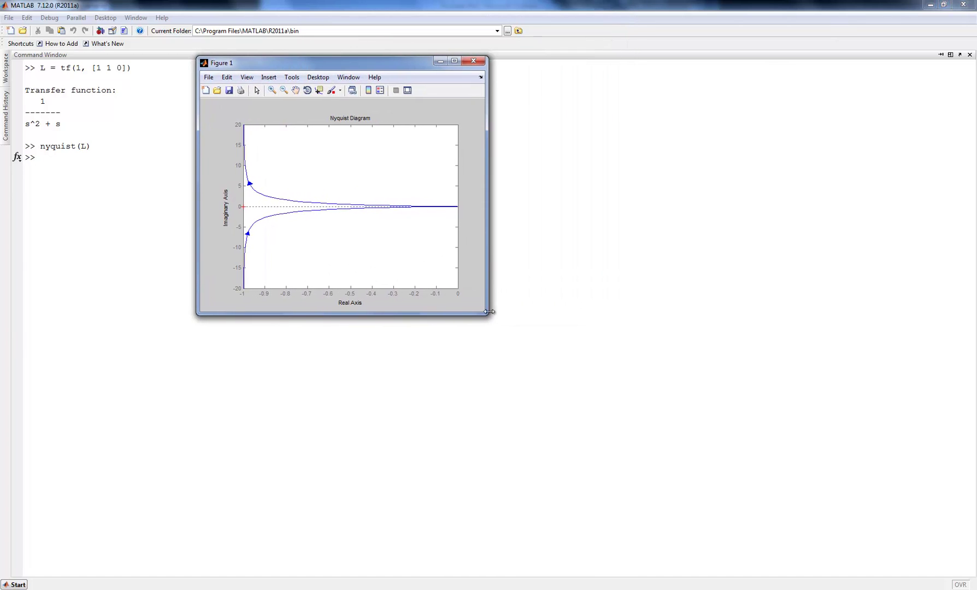
left_click_drag(505, 328, 640, 483)
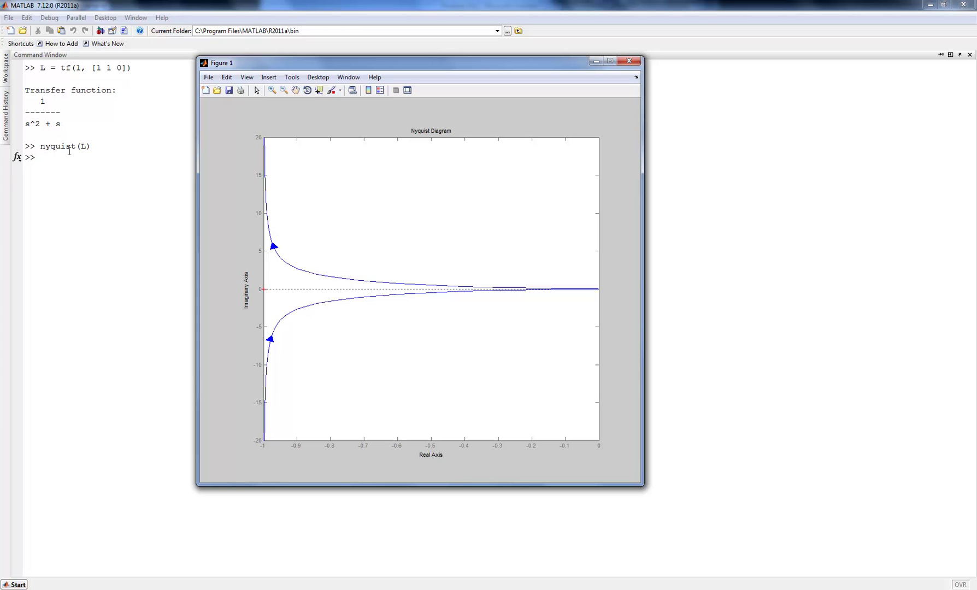
Place data tips on both branches: Real −0.997, Imag −19.2 and Real −0.982, Imag 7.3
left_click(404, 285)
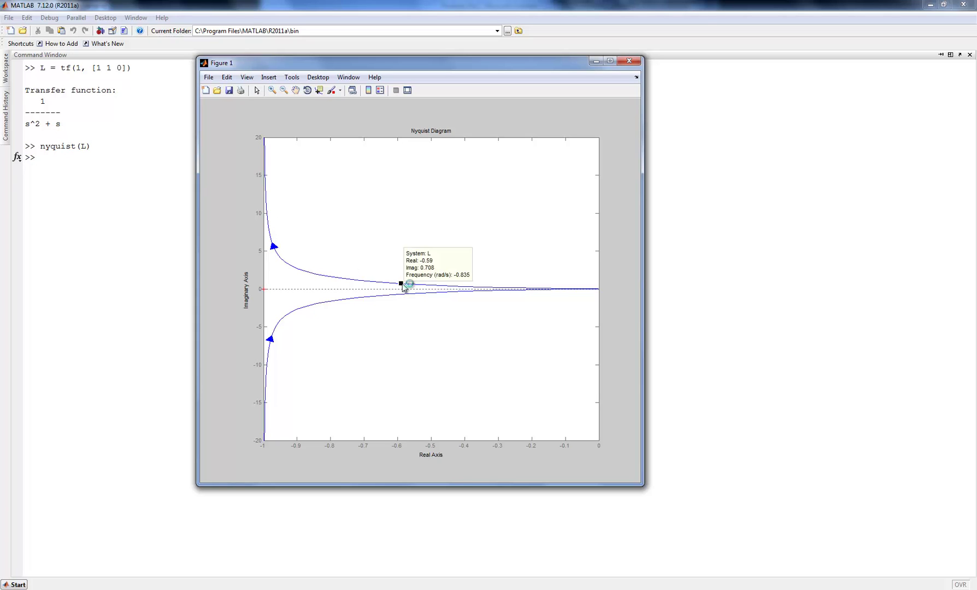
left_click_drag(402, 286, 264, 434)
left_click(380, 297)
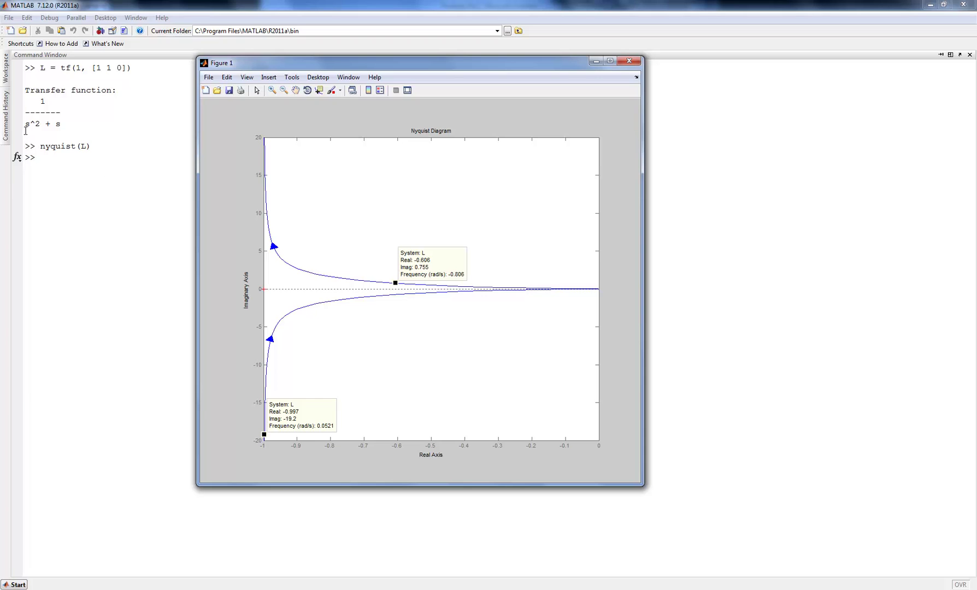
mouse_move(396, 284)
left_mouse_down()
mouse_move(356, 277)
mouse_move(284, 212)
mouse_move(265, 181)
mouse_move(264, 147)
mouse_move(275, 235)
left_mouse_up()
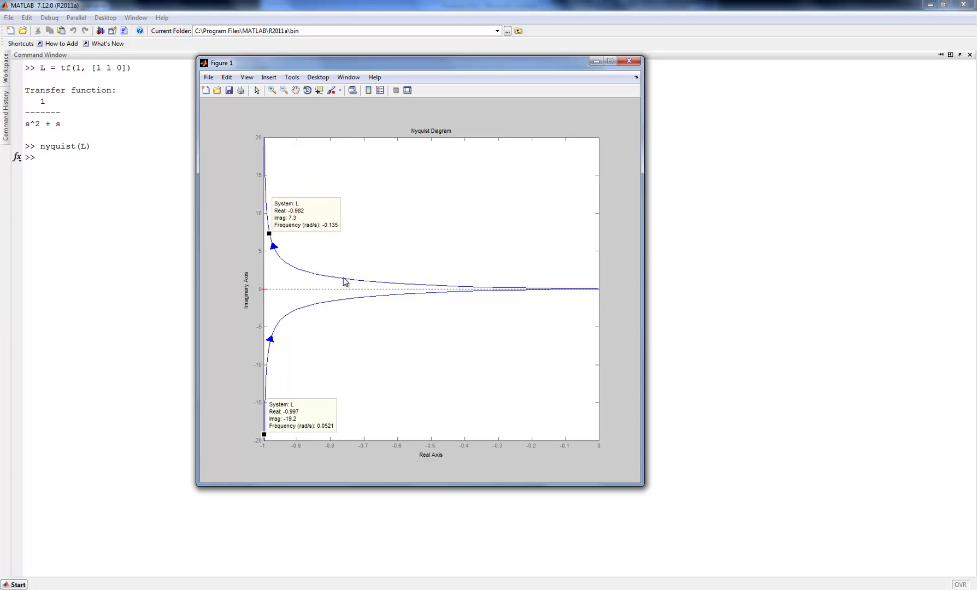
Close Figure 1, then define L = tf([4], [1 2 4]) and run nyquist(L)
left_click(629, 61)
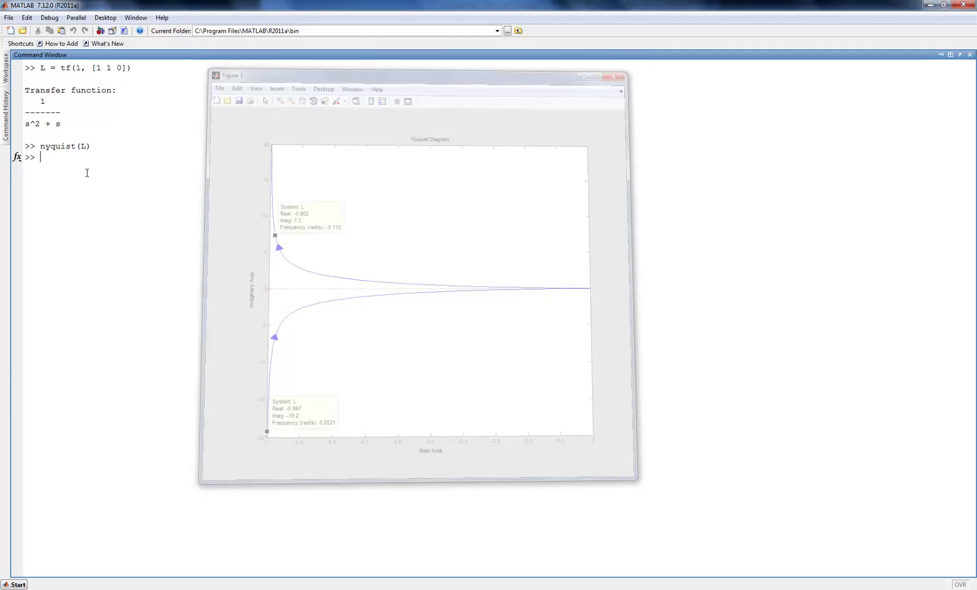
type("L = tf(")
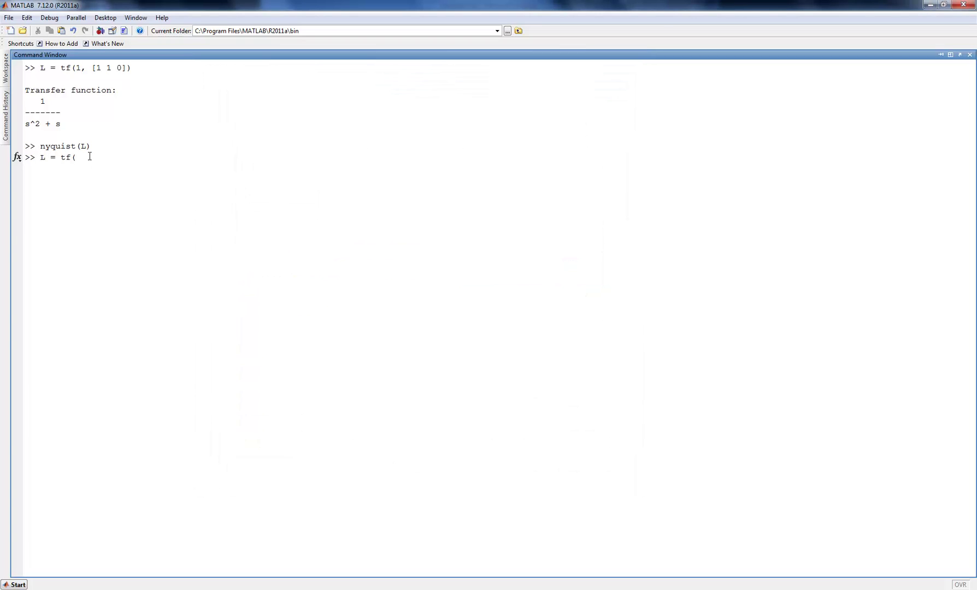
type("[4], [1 2 4])")
key("Return")
type("nyquist(L)")
key("Return")
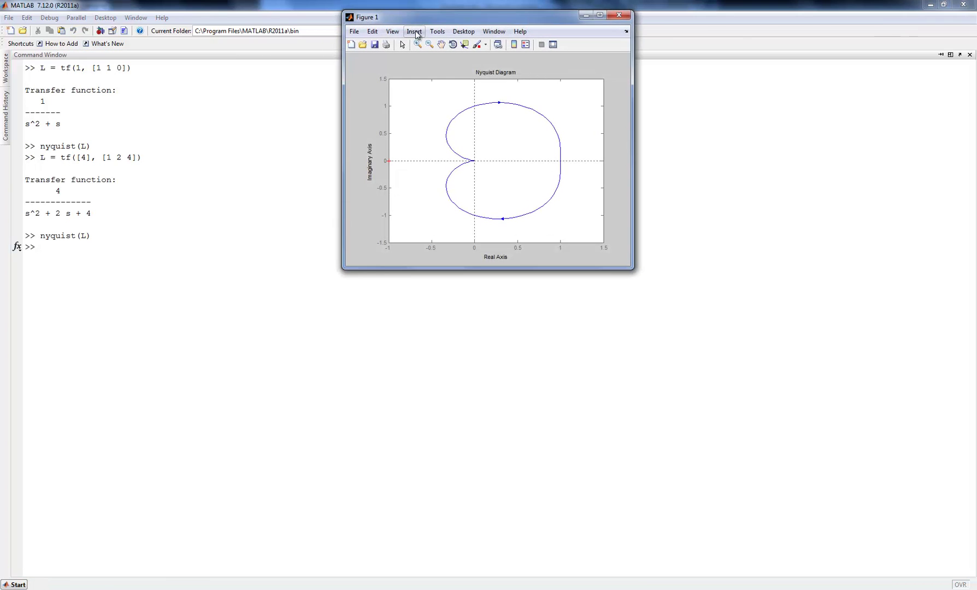
Move the figure and slide a data tip to Real −0.23, Imag 0.801 at −2.31 rad/s
left_click_drag(464, 16, 362, 50)
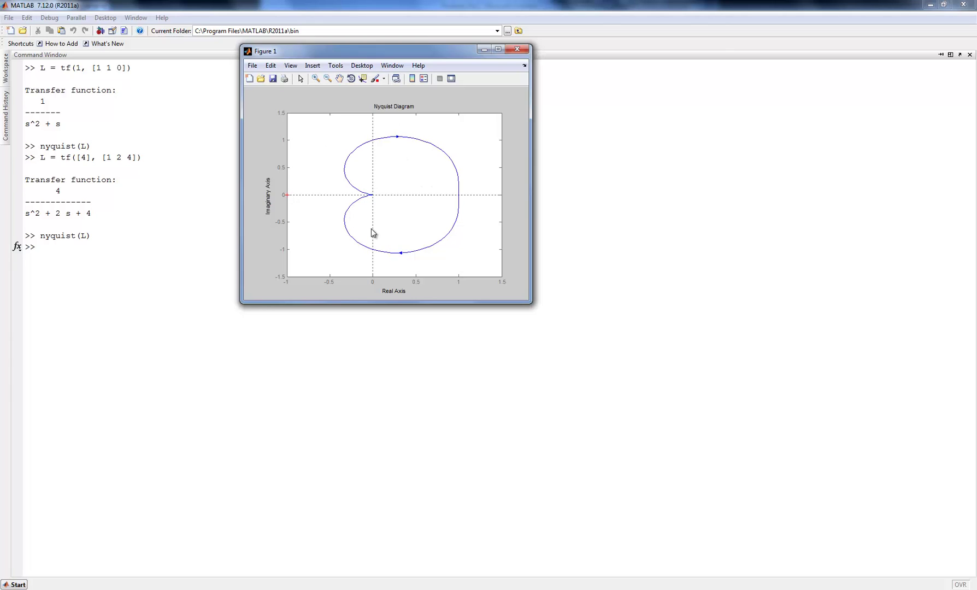
left_click_drag(350, 161, 334, 131)
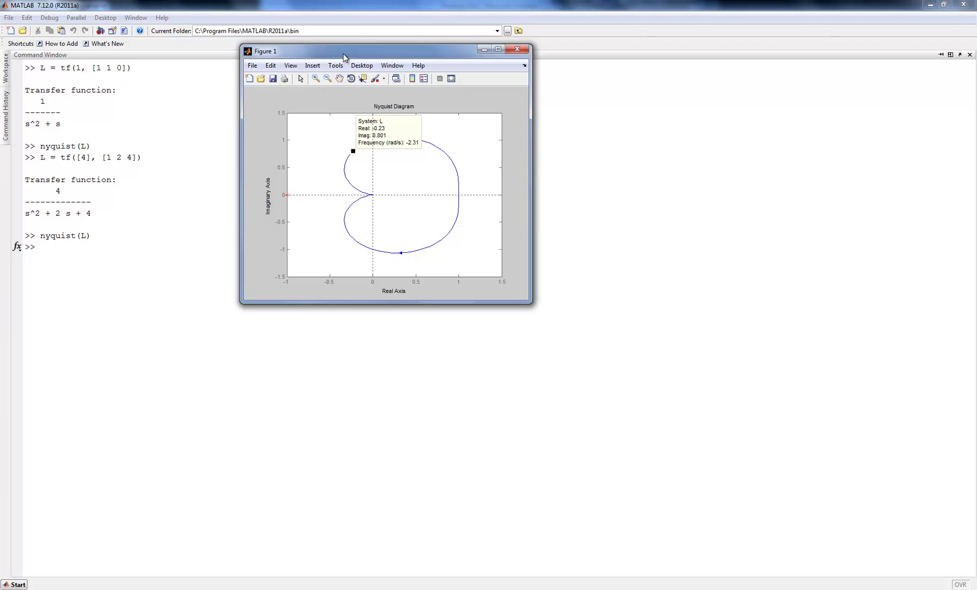
Run figure and hold on, set L = 10*L, and overlay its nyquist(L) curve
left_click_drag(344, 51, 749, 40)
left_click(146, 244)
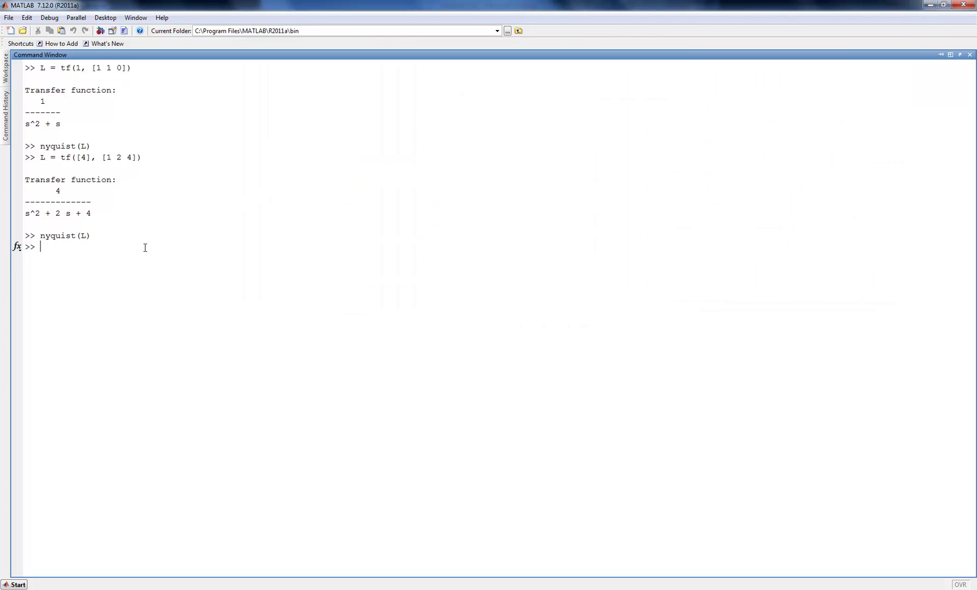
type("figure hold on")
type("L")
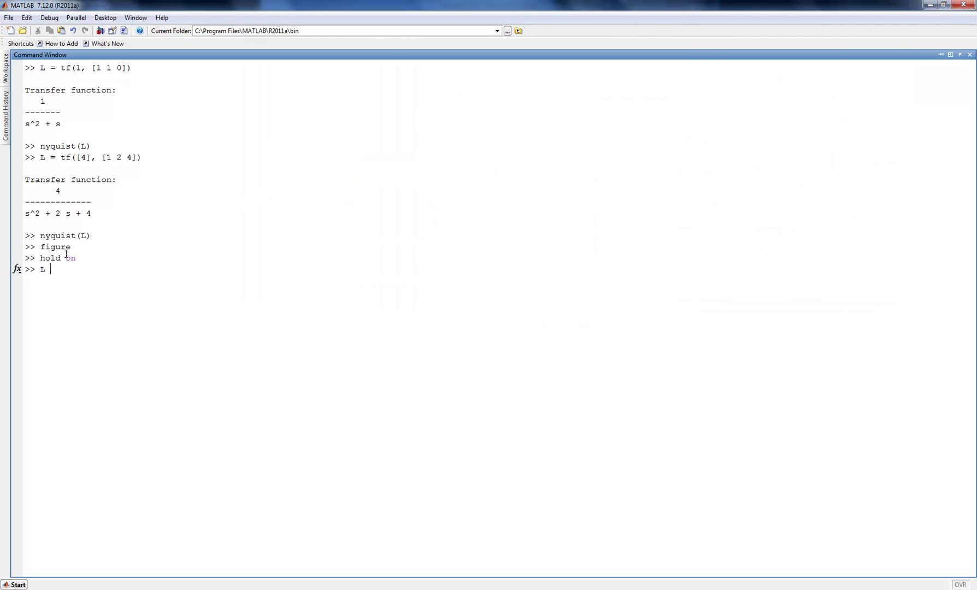
key("BackSpace")
type("10*L")
key("Return")
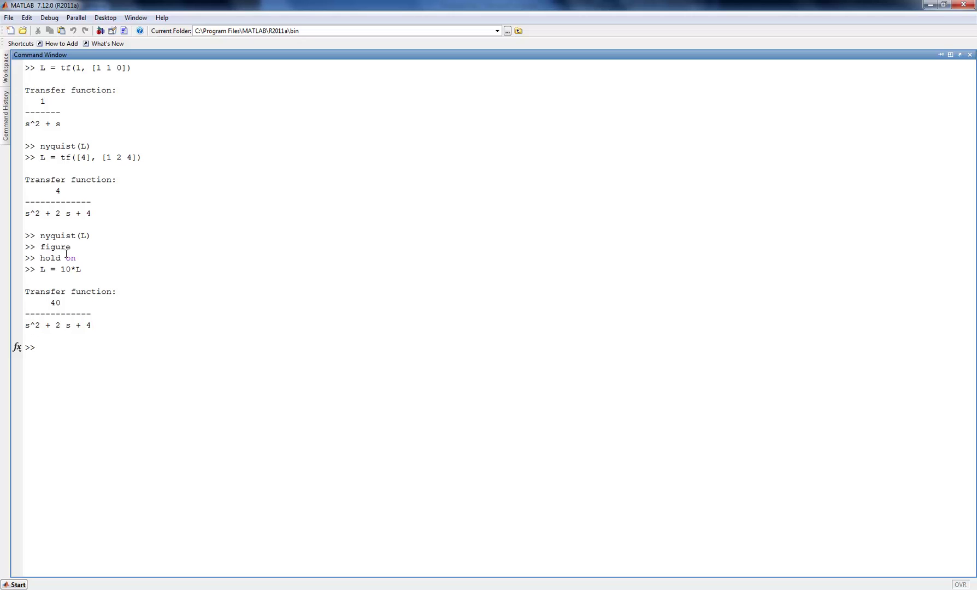
type("nyquist(L)")
key("Return")
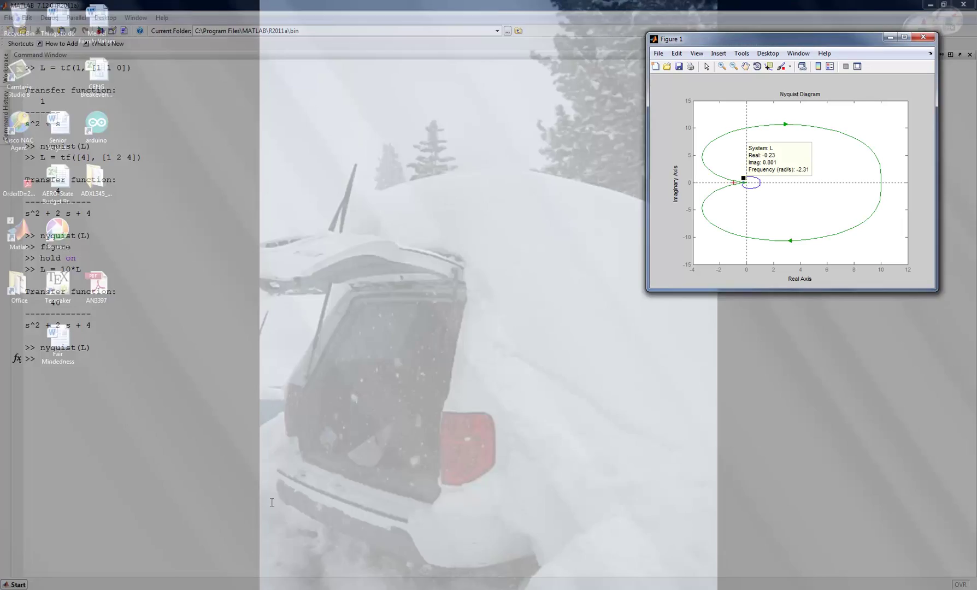
Move the Nyquist figure left and zoom in on a rectangle around the origin
left_click(214, 561)
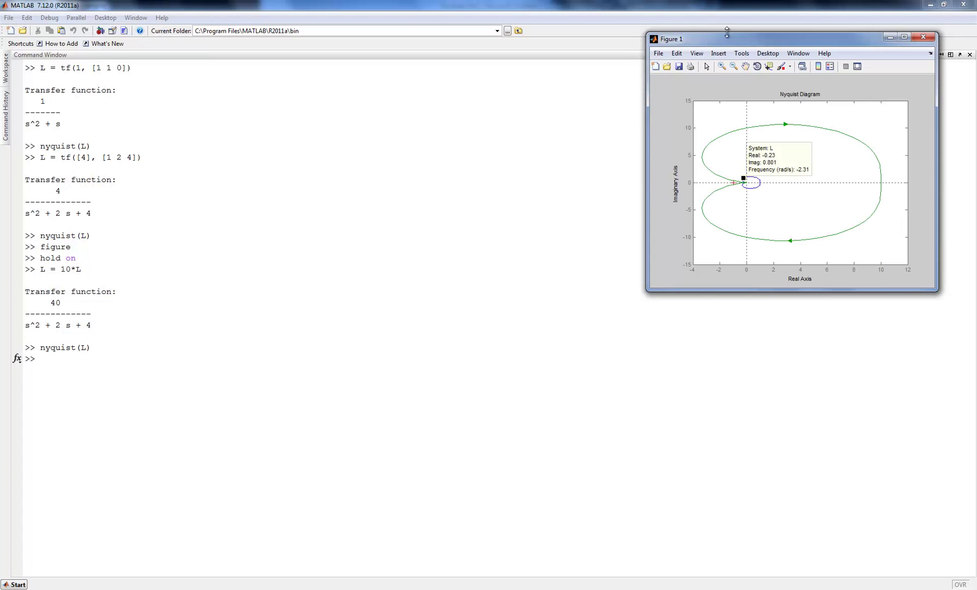
left_click_drag(726, 35, 615, 52)
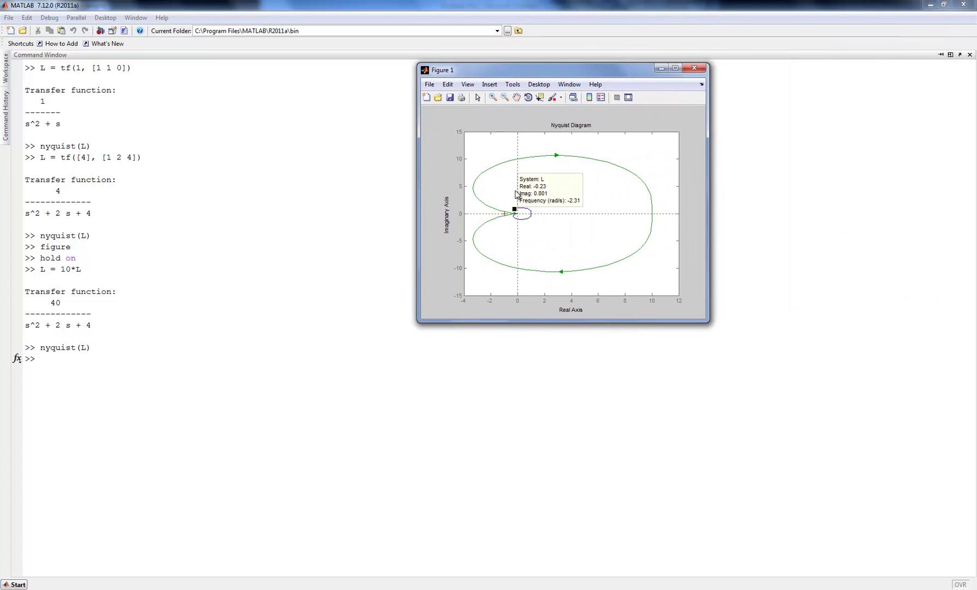
left_click(493, 98)
left_click_drag(538, 225, 489, 196)
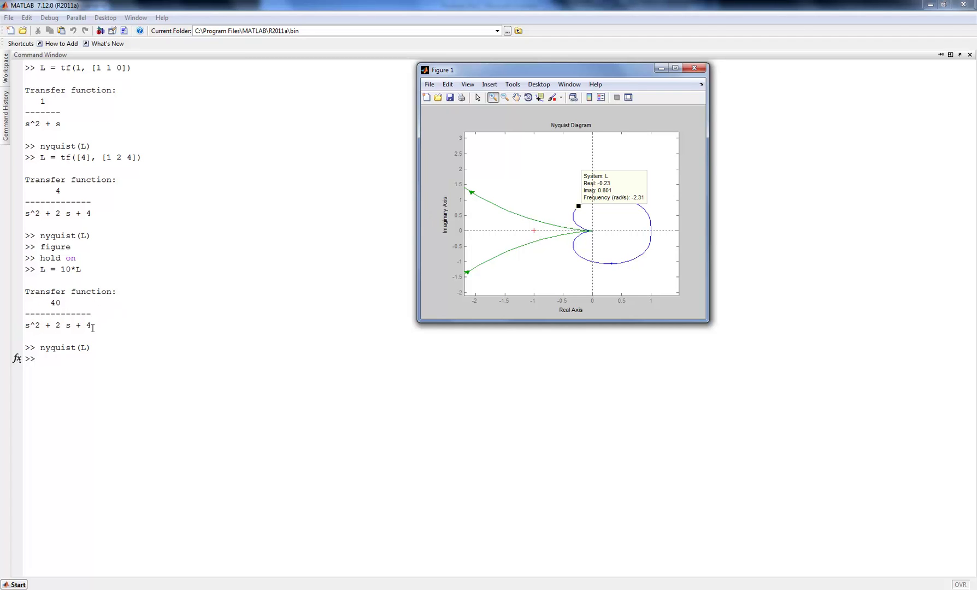
Run rlocus(L) at the command line to plot the root locus of L
left_click(88, 358)
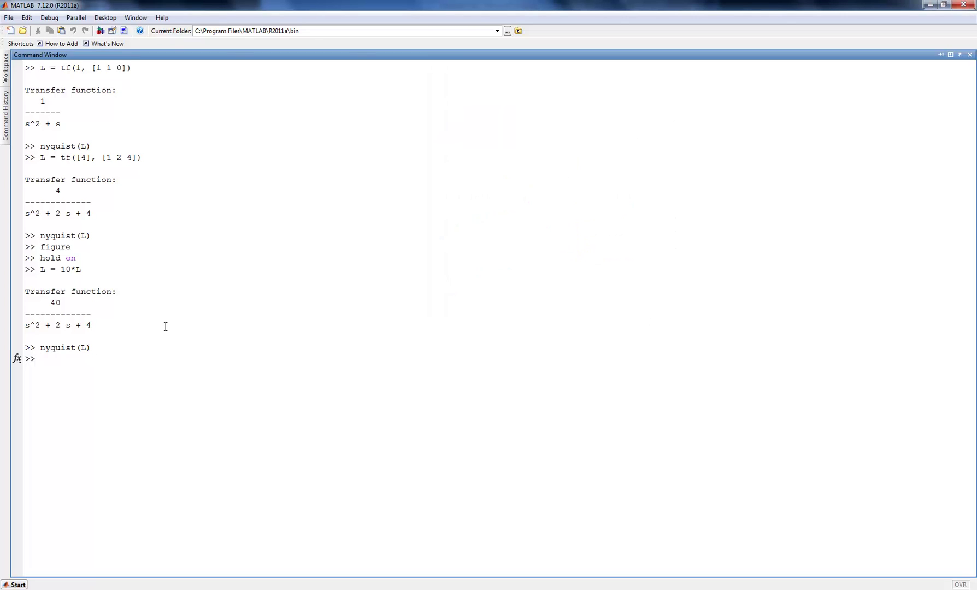
type("rlocus(L)")
key("Return")
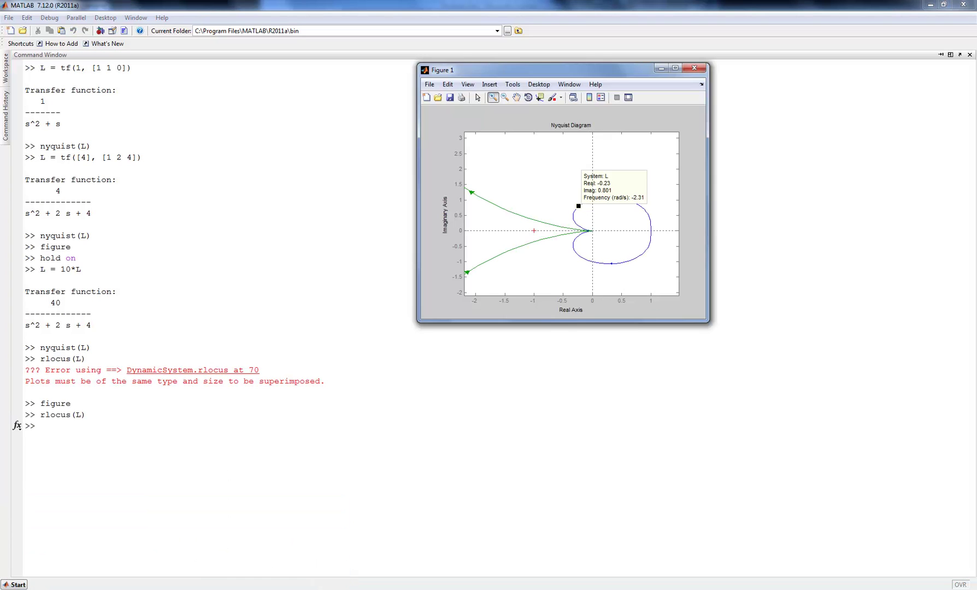
Place the root locus figure beside the Nyquist plot and add a data tip on the upper branch
mouse_move(284, 578)
left_click(299, 536)
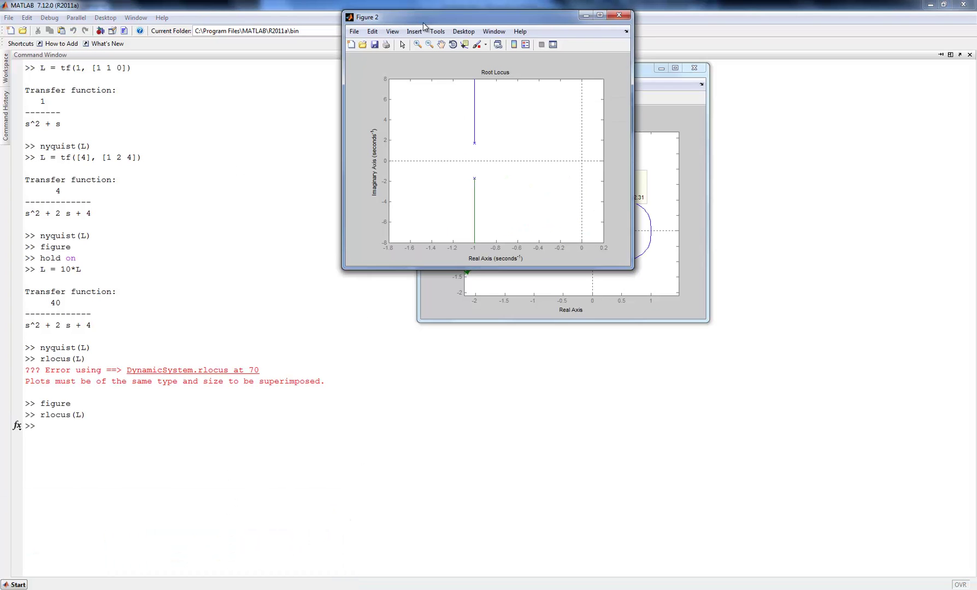
left_click_drag(411, 17, 190, 69)
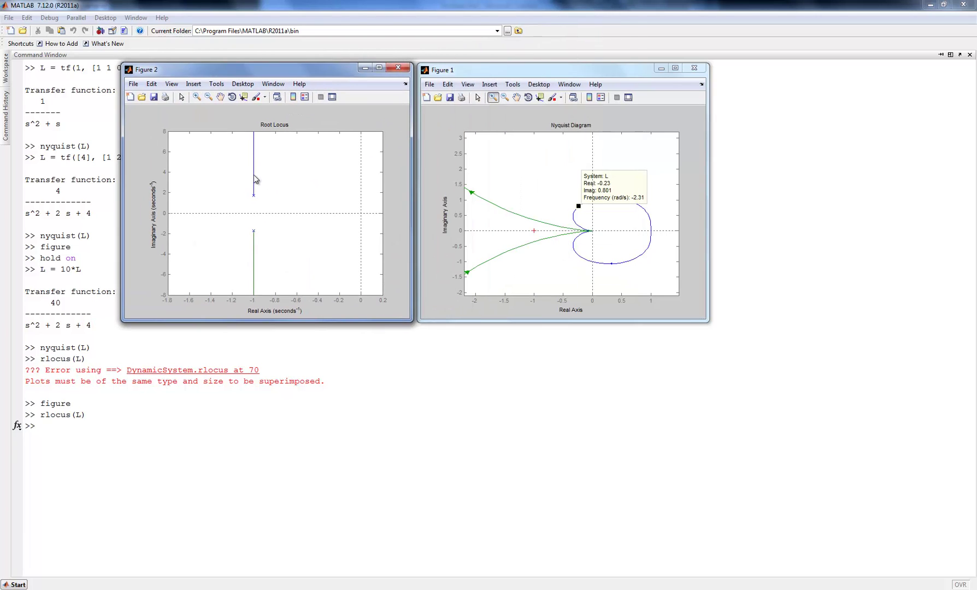
left_click(253, 161)
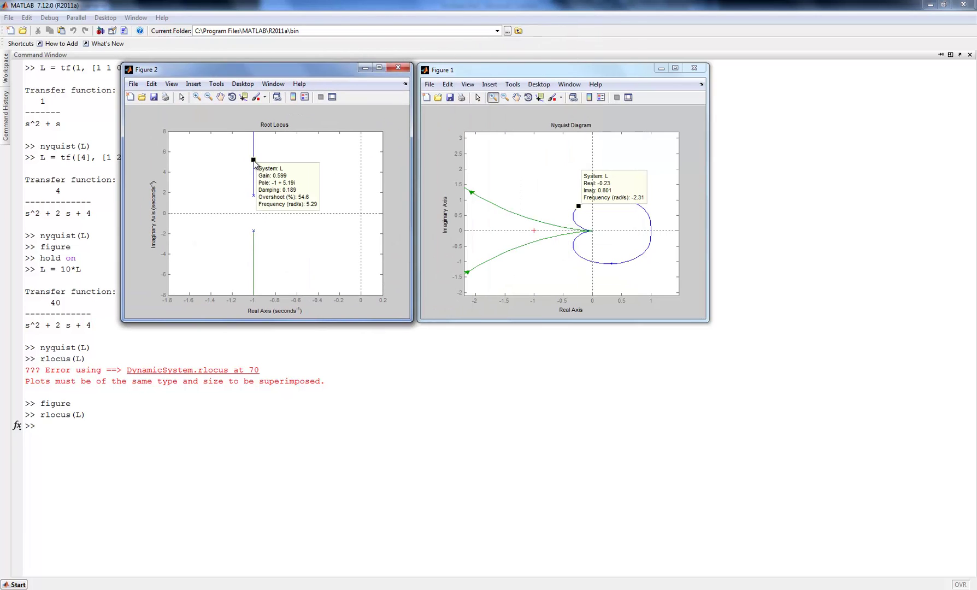